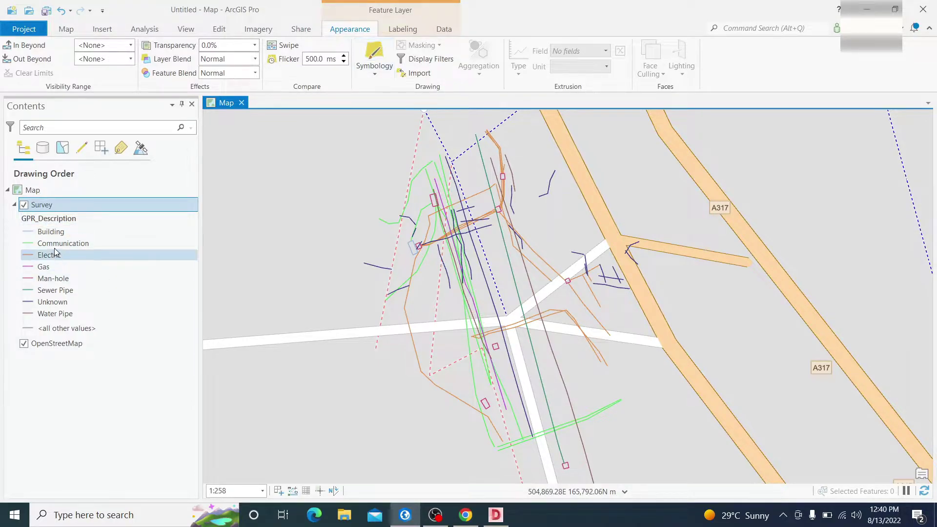
Open the Survey layer's attribute table, listing its eight GPR_Description features
{"action": "right_click", "coordinate": [48, 214]}
{"action": "right_click", "coordinate": [34, 205]}
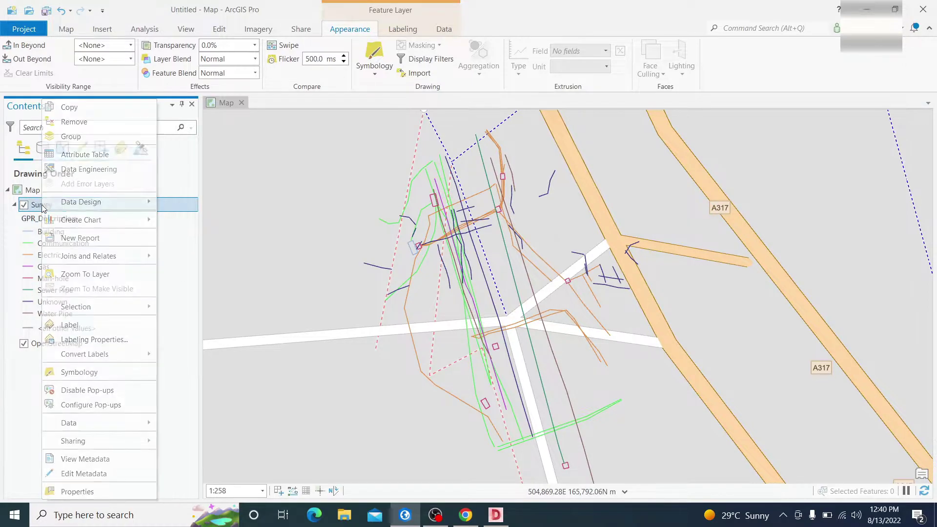
{"action": "key", "text": "Return"}
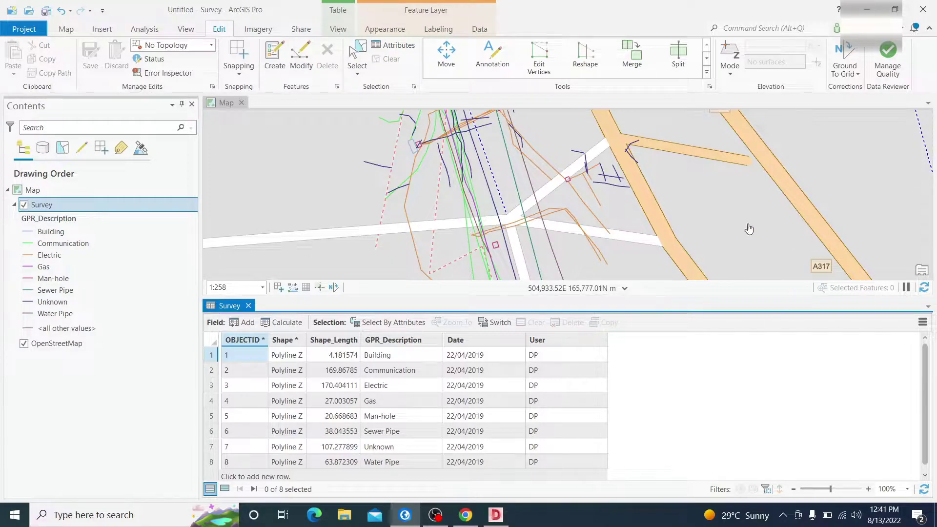
Open Add CAD Fields from Conversion Tools > To CAD in the Geoprocessing pane
{"action": "left_click", "coordinate": [189, 31]}
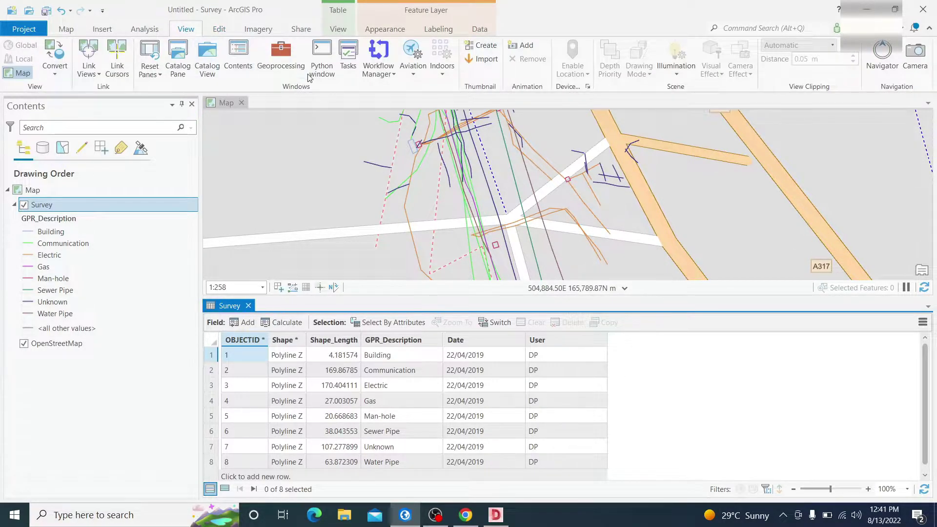
{"action": "left_click", "coordinate": [286, 69]}
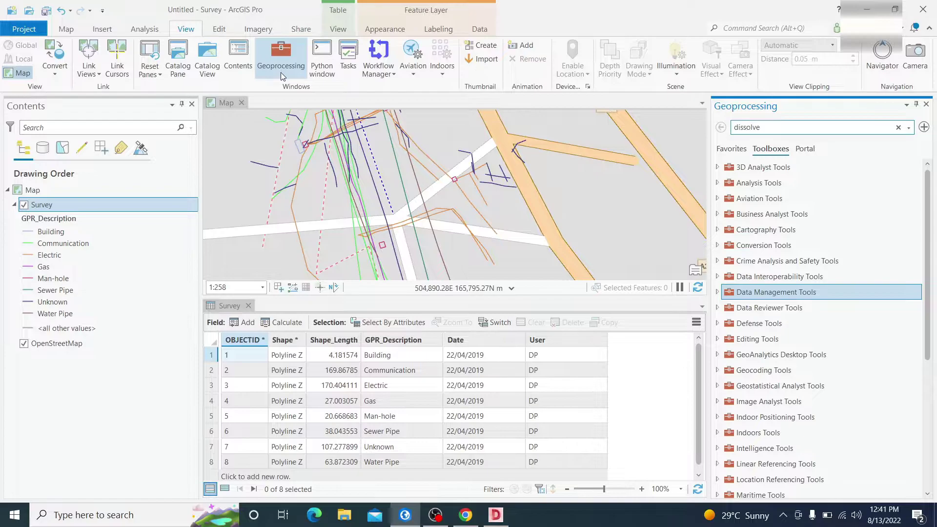
{"action": "double_click", "coordinate": [739, 246]}
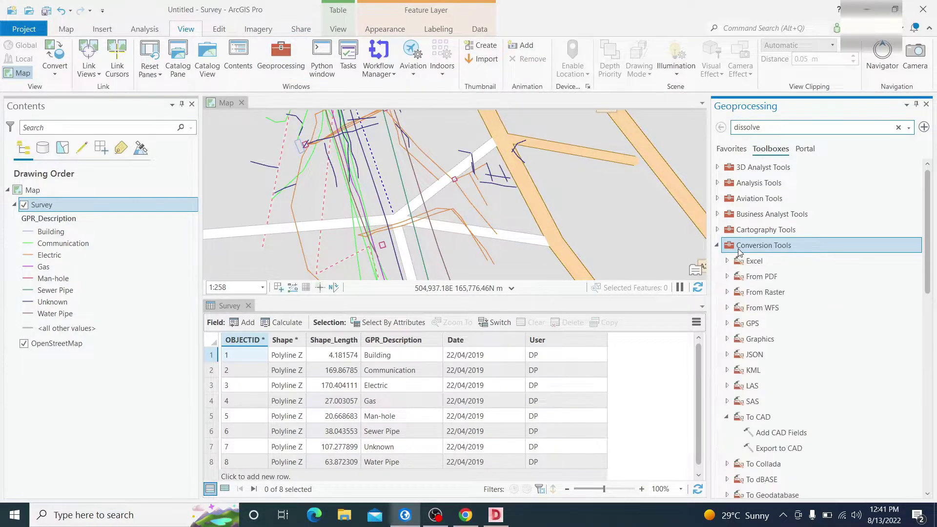
{"action": "left_click", "coordinate": [757, 418]}
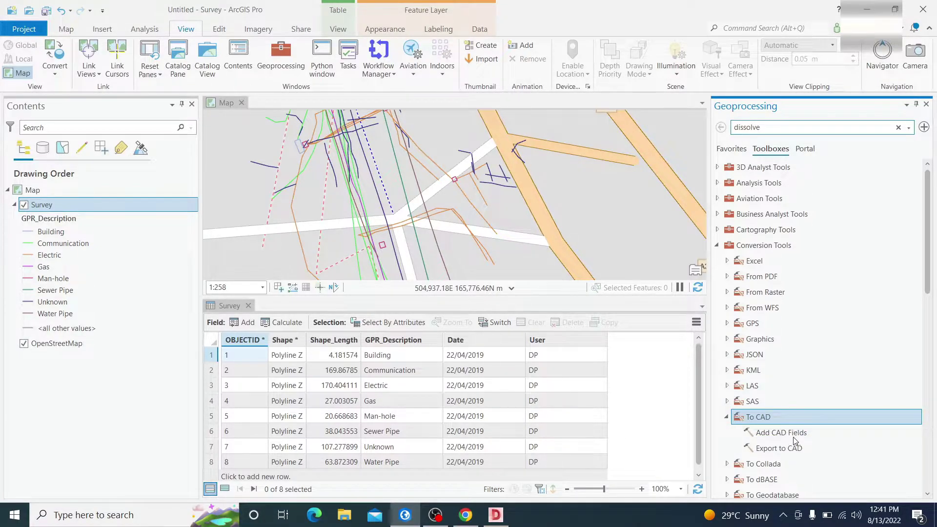
{"action": "double_click", "coordinate": [791, 436]}
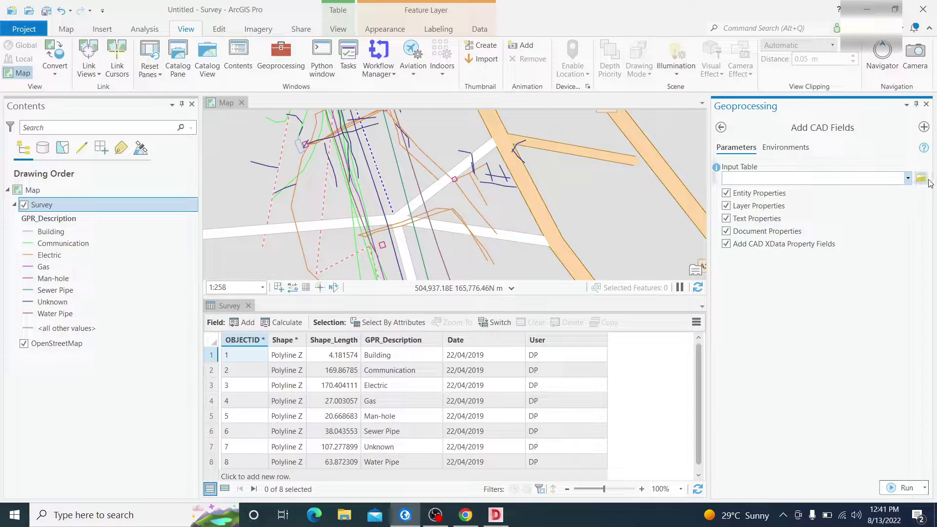
Set the input table to Survey and untick Entity, Text, Document and XData properties, leaving Layer Properties
{"action": "left_click", "coordinate": [907, 179]}
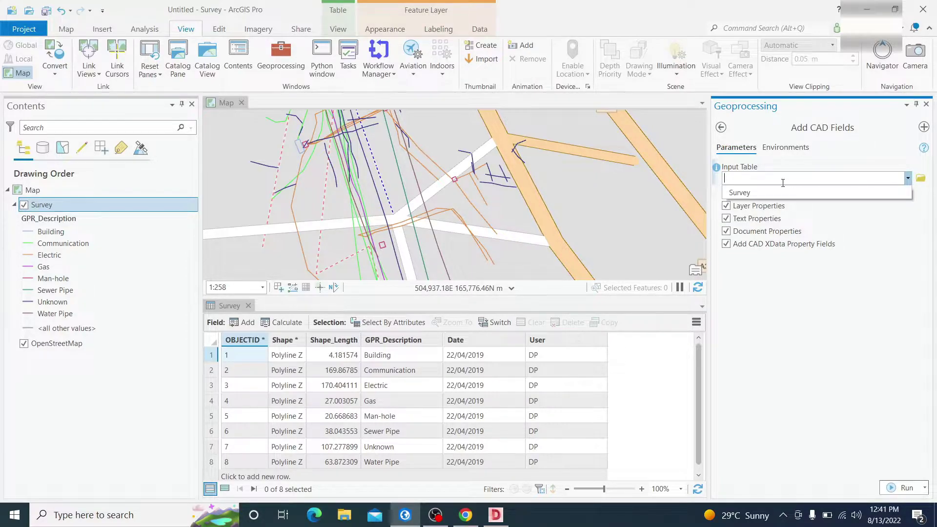
{"action": "left_click", "coordinate": [757, 189]}
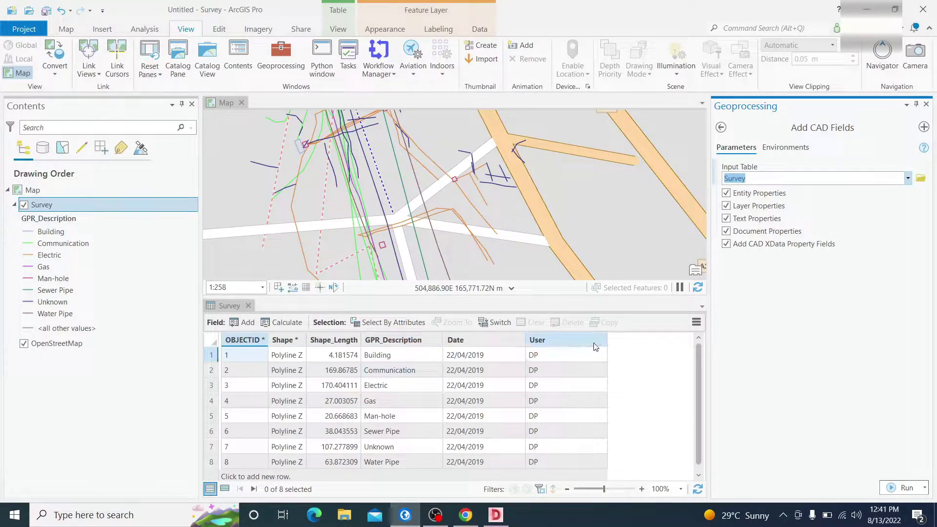
{"action": "mouse_move", "coordinate": [604, 347]}
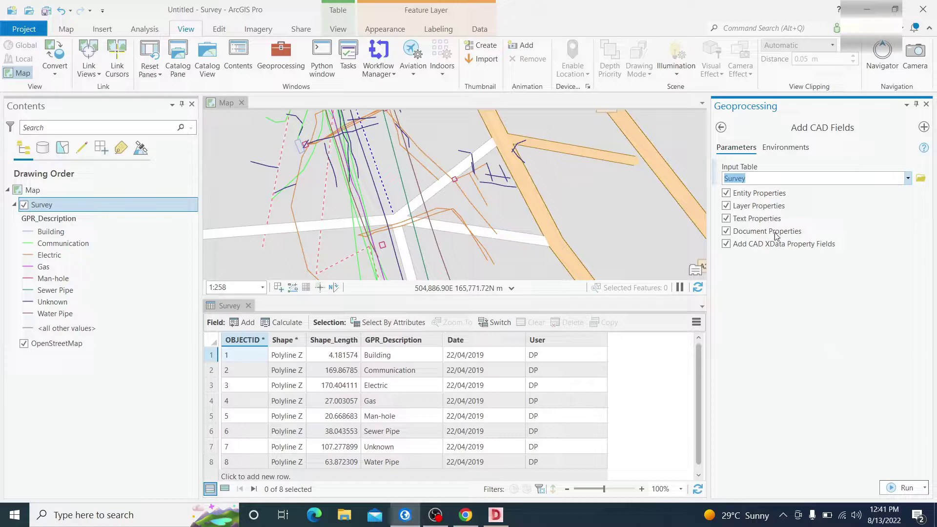
{"action": "left_click", "coordinate": [726, 193]}
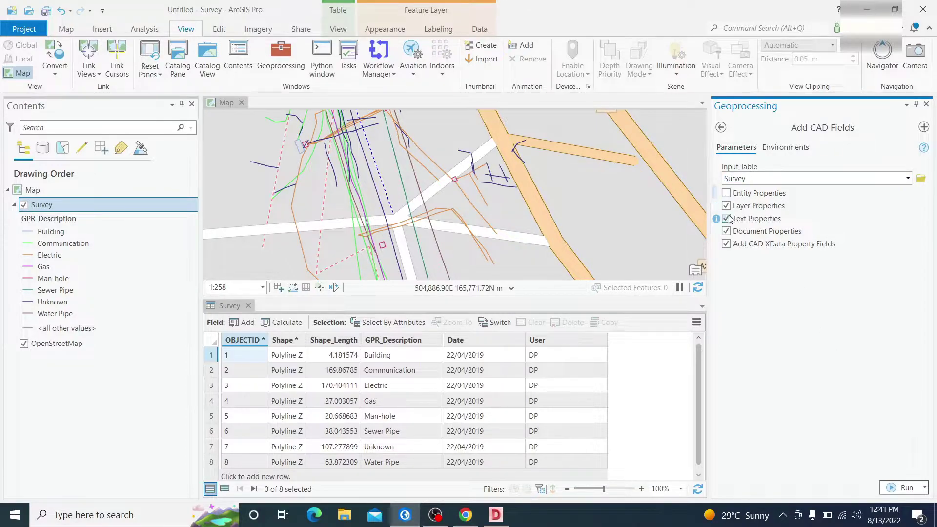
{"action": "left_click", "coordinate": [726, 219]}
{"action": "left_click", "coordinate": [727, 231]}
{"action": "left_click", "coordinate": [727, 245]}
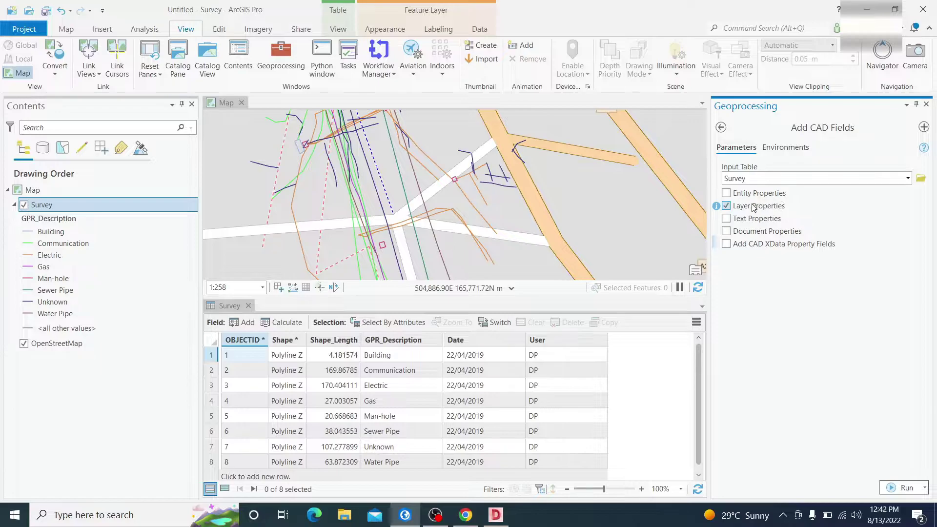
Run Add CAD Fields and scroll the Survey table to the new Null LyrName and LyrColor fields
{"action": "left_click", "coordinate": [899, 488]}
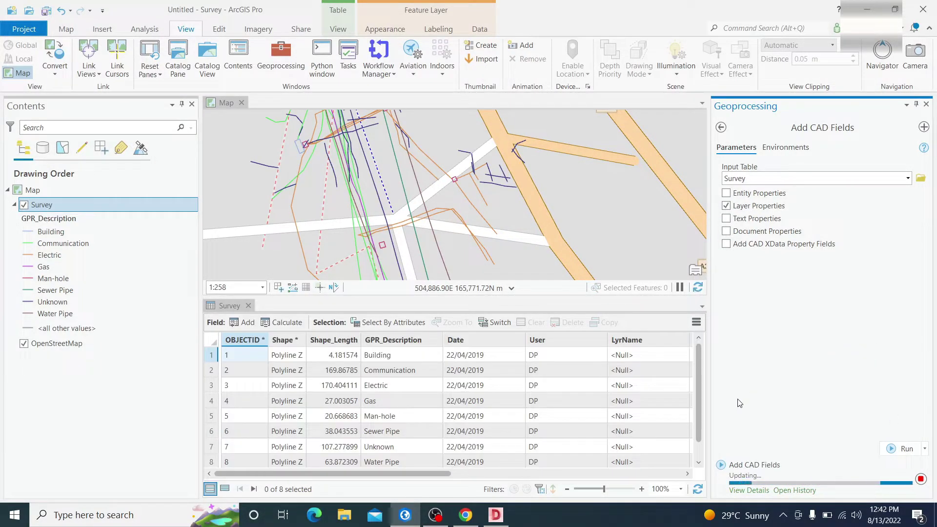
{"action": "left_click_drag", "start_coordinate": [408, 472], "coordinate": [593, 490]}
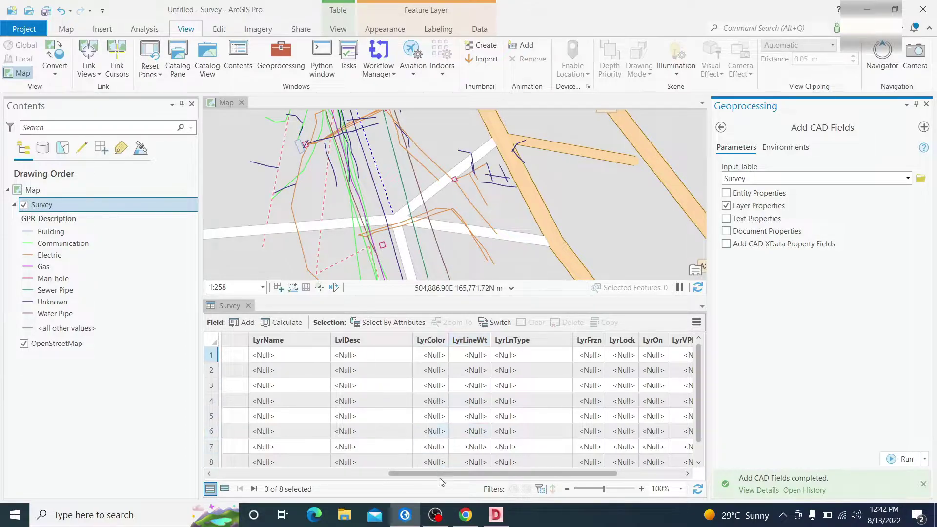
{"action": "left_click_drag", "start_coordinate": [438, 473], "coordinate": [314, 463]}
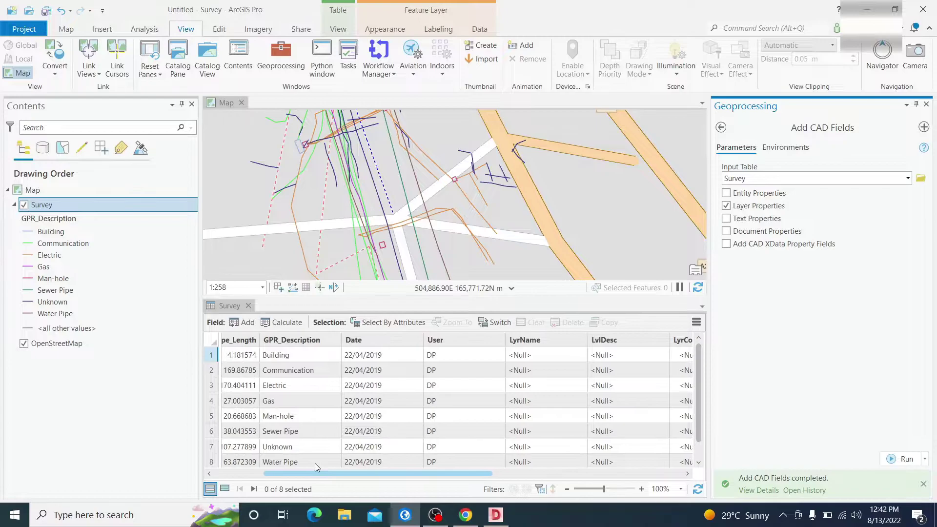
{"action": "left_click", "coordinate": [531, 345]}
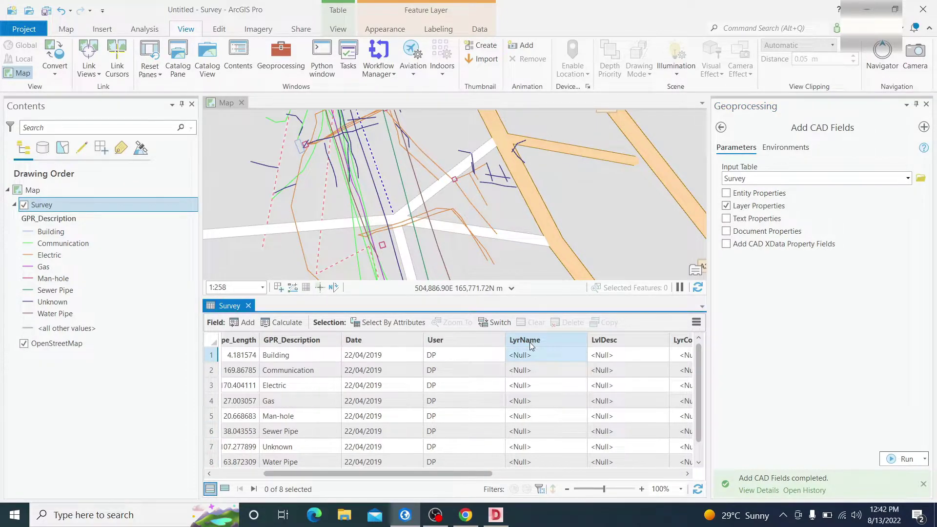
Calculate LyrName as !GPR_Description!, filling it with Building, Gas, Water Pipe and the other categories
{"action": "right_click", "coordinate": [530, 344]}
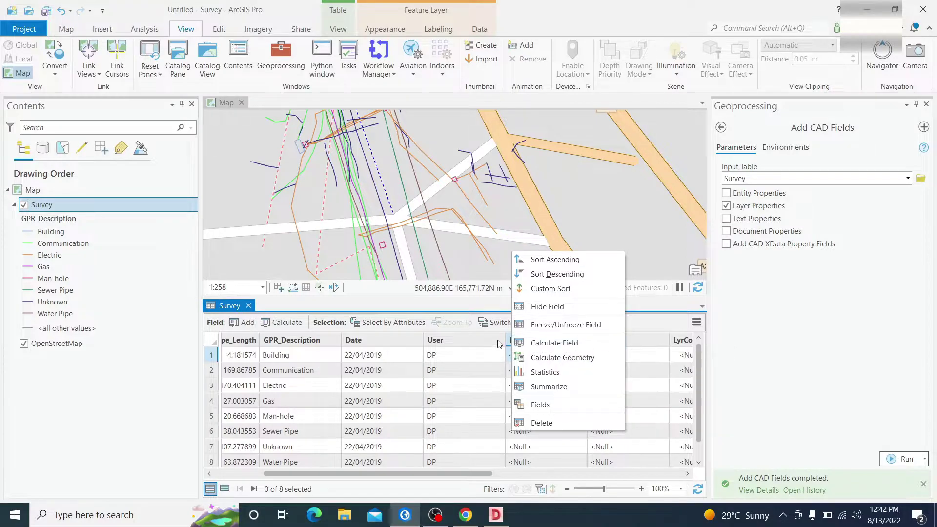
{"action": "key", "text": "Escape"}
{"action": "right_click", "coordinate": [534, 340]}
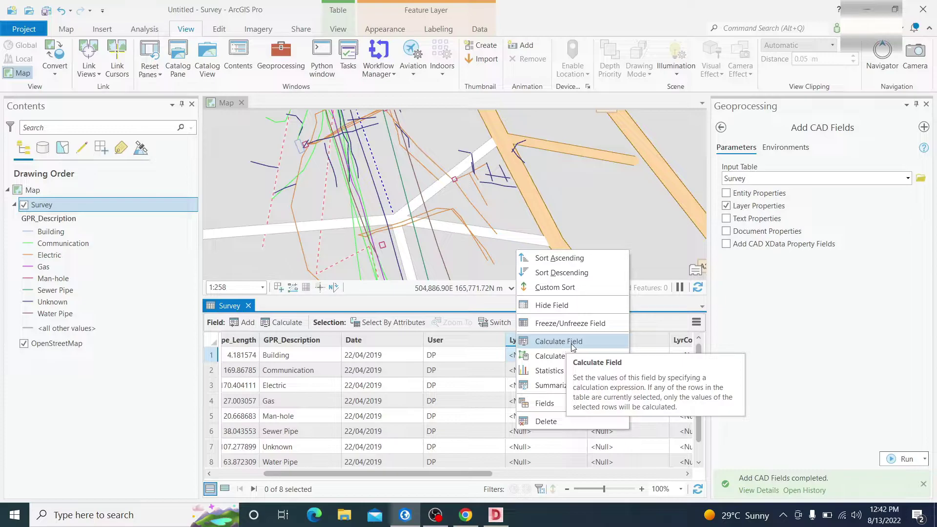
{"action": "left_click", "coordinate": [572, 344]}
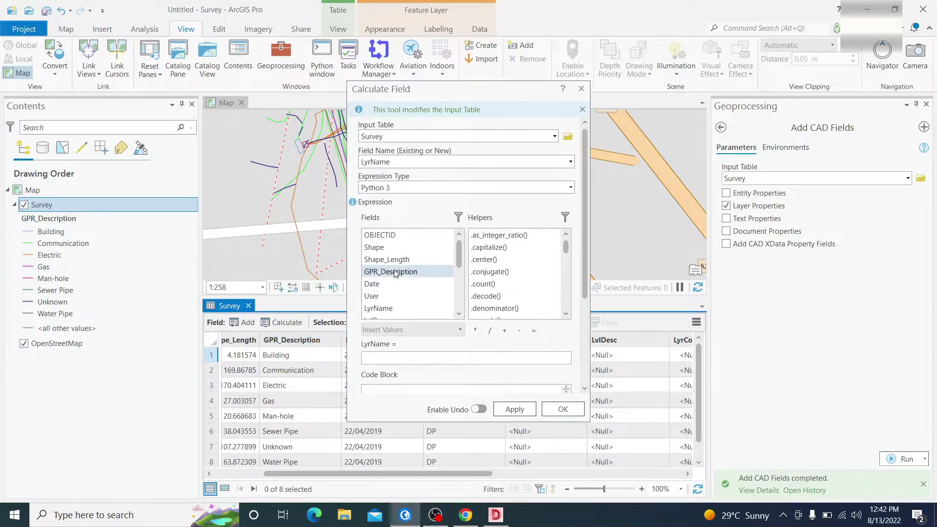
{"action": "left_click", "coordinate": [383, 355]}
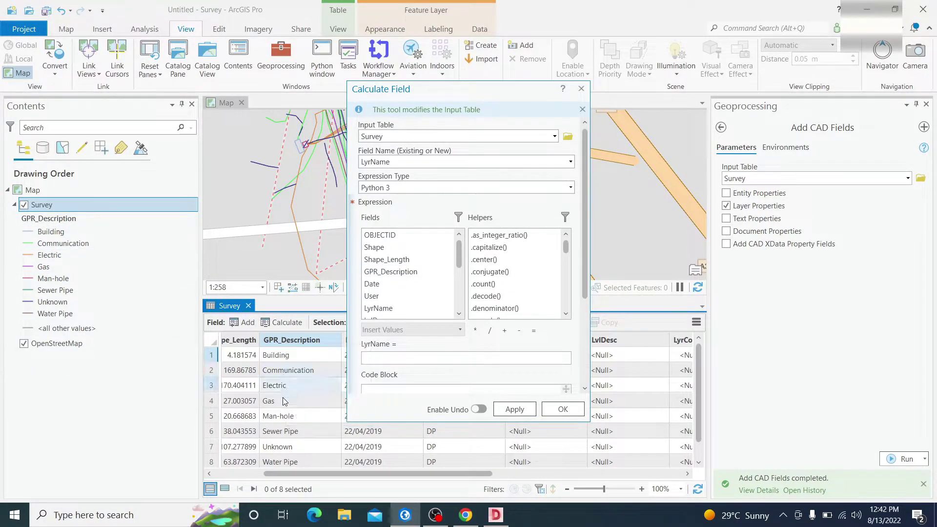
{"action": "double_click", "coordinate": [378, 275]}
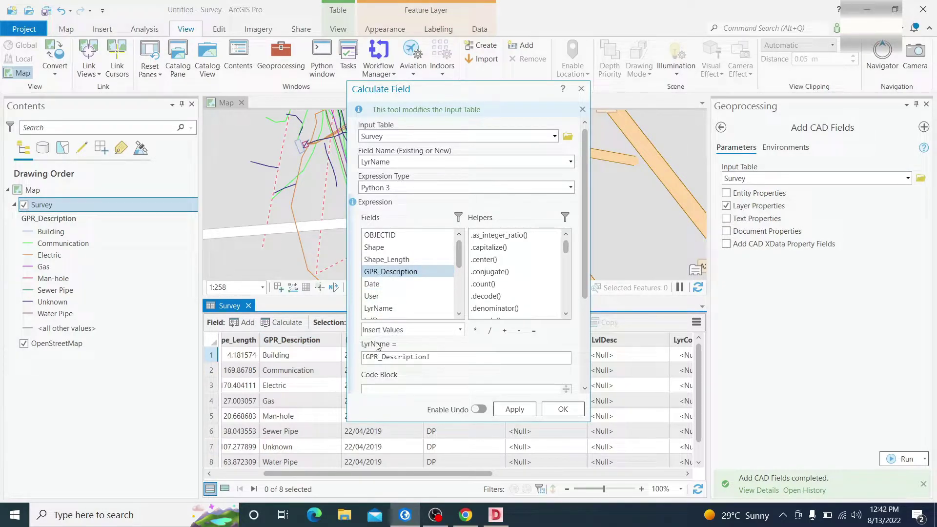
{"action": "left_click", "coordinate": [573, 409]}
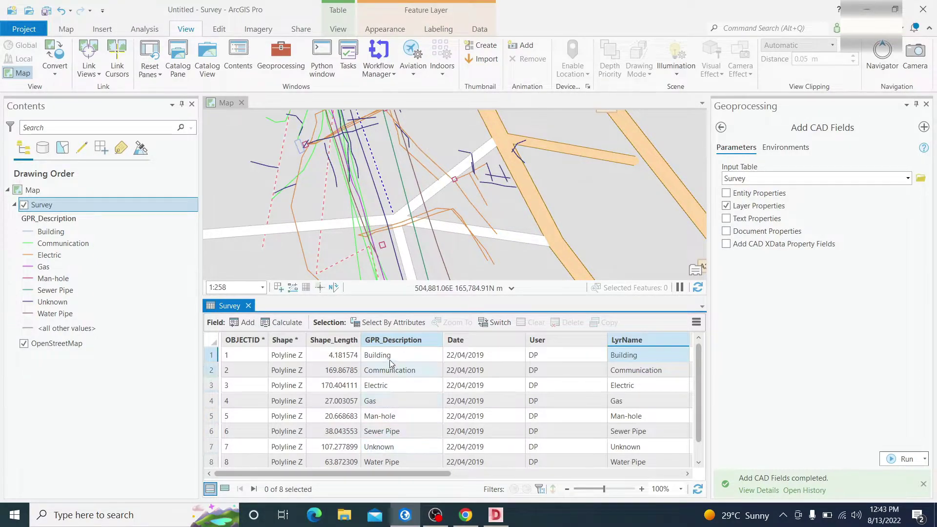
Enter 30 as the LyrColor value for the Gas row
{"action": "left_click_drag", "start_coordinate": [393, 477], "coordinate": [531, 475]}
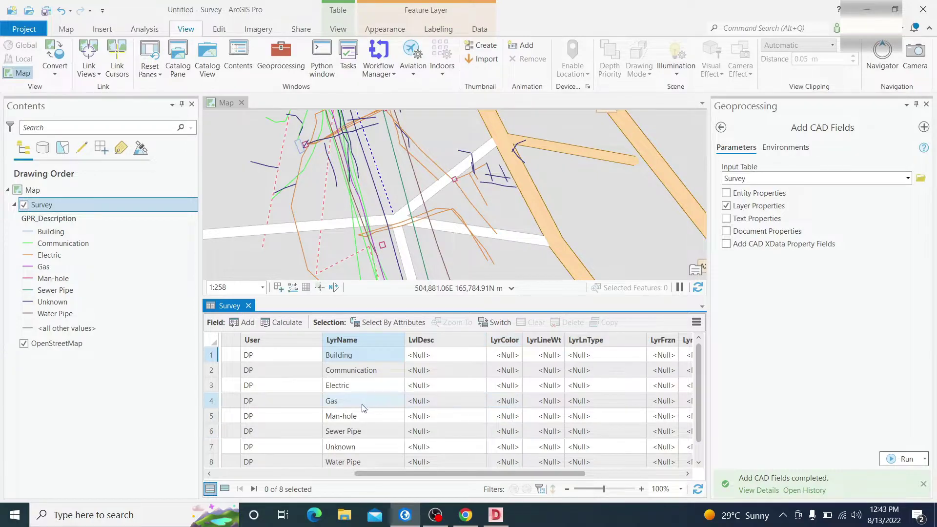
{"action": "double_click", "coordinate": [514, 403]}
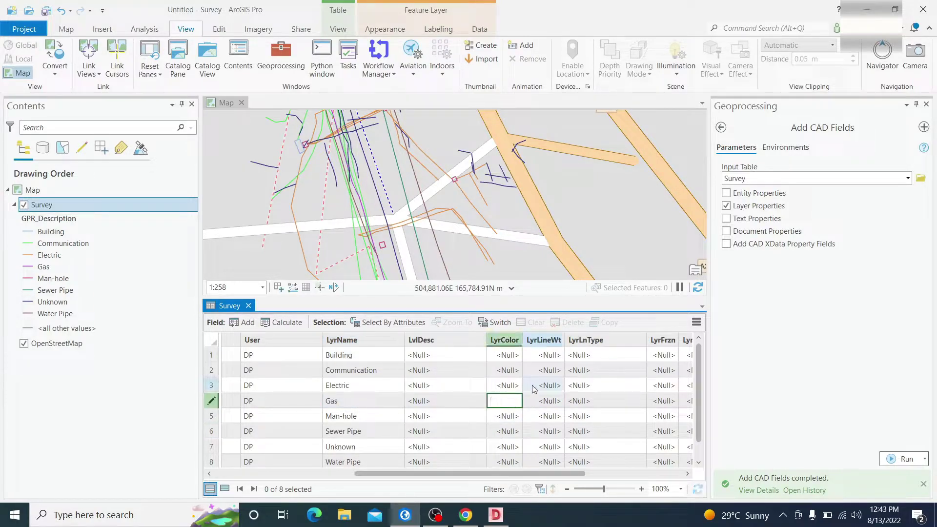
{"action": "left_click", "coordinate": [506, 385]}
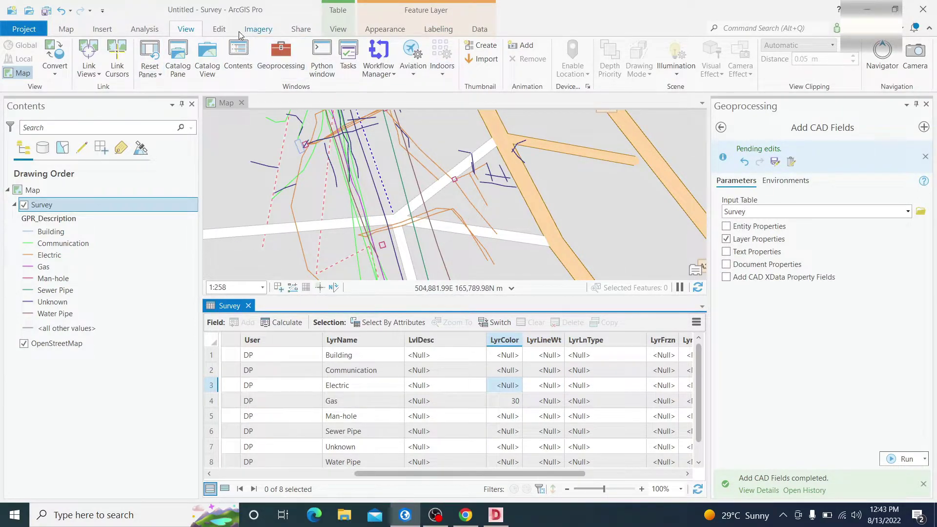
Save the Gas LyrColor edit and return to the geoprocessing toolbox list
{"action": "left_click", "coordinate": [222, 30]}
{"action": "left_click", "coordinate": [91, 54]}
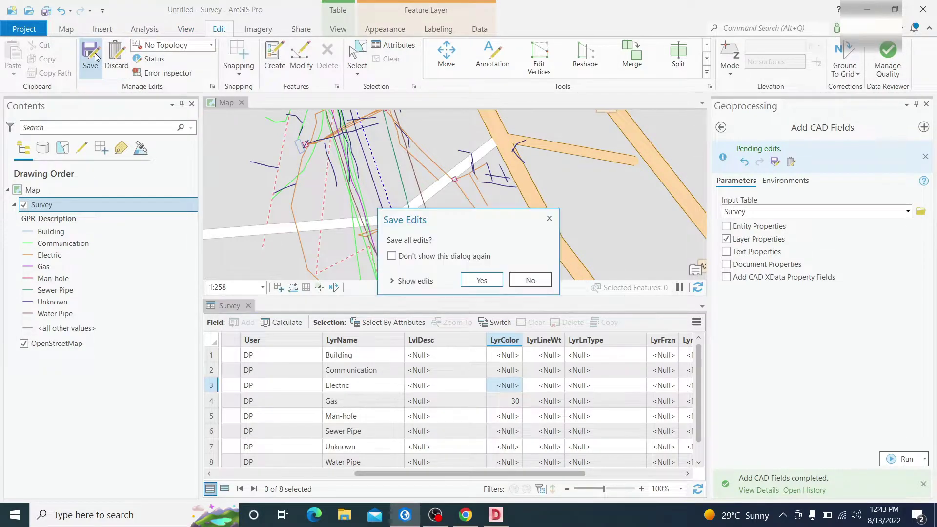
{"action": "left_click", "coordinate": [481, 280]}
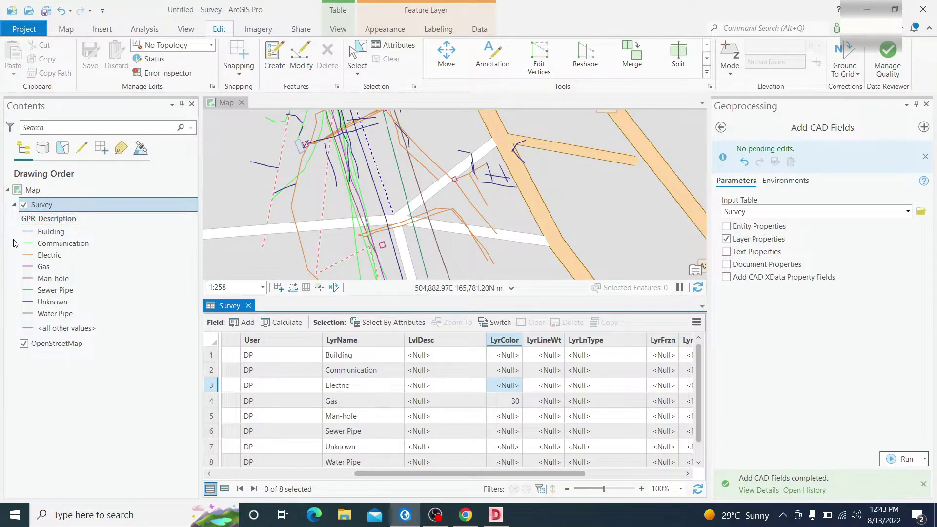
{"action": "left_click", "coordinate": [721, 129]}
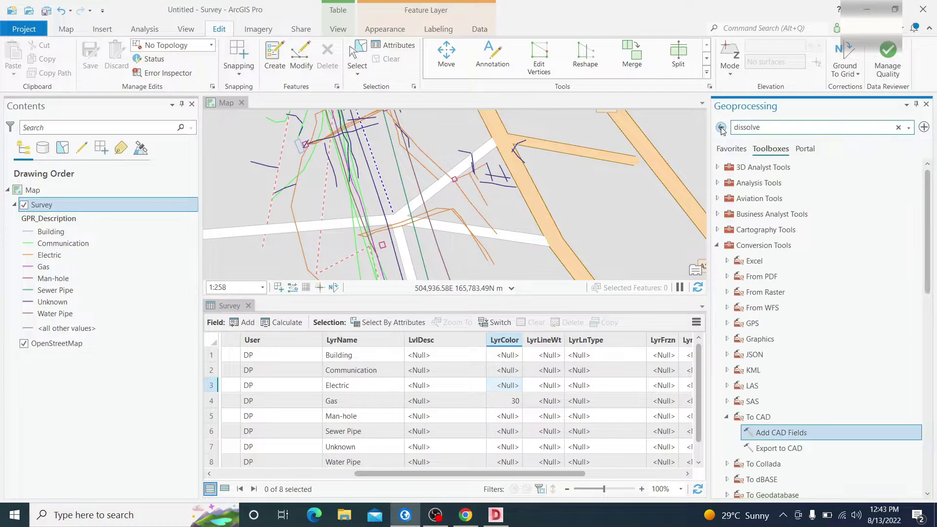
Export the Survey layer with Export to CAD to test2.dwg as DWG version 2018
{"action": "left_click", "coordinate": [798, 448]}
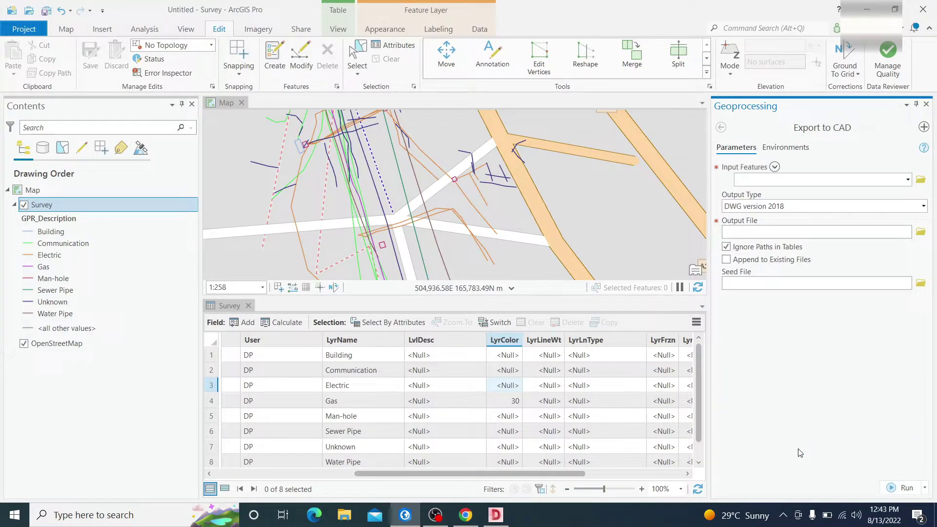
{"action": "left_click", "coordinate": [907, 180]}
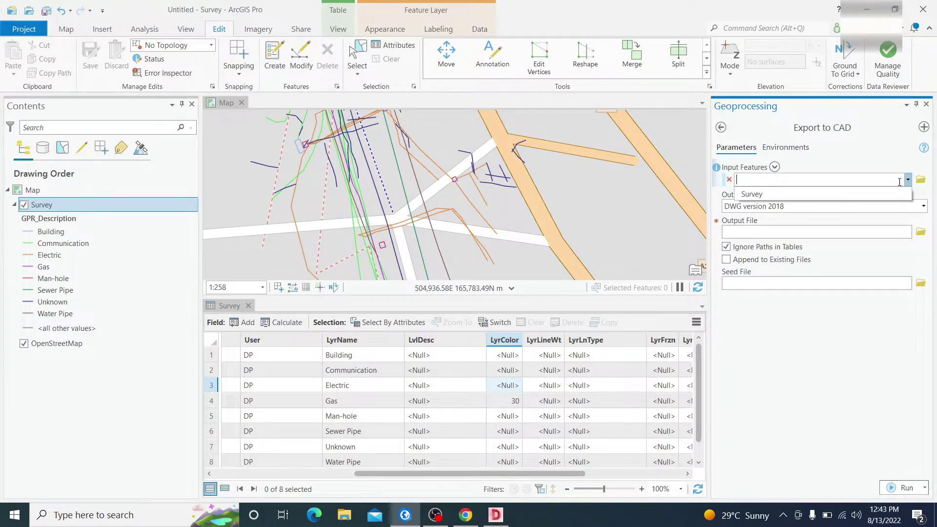
{"action": "left_click", "coordinate": [752, 195]}
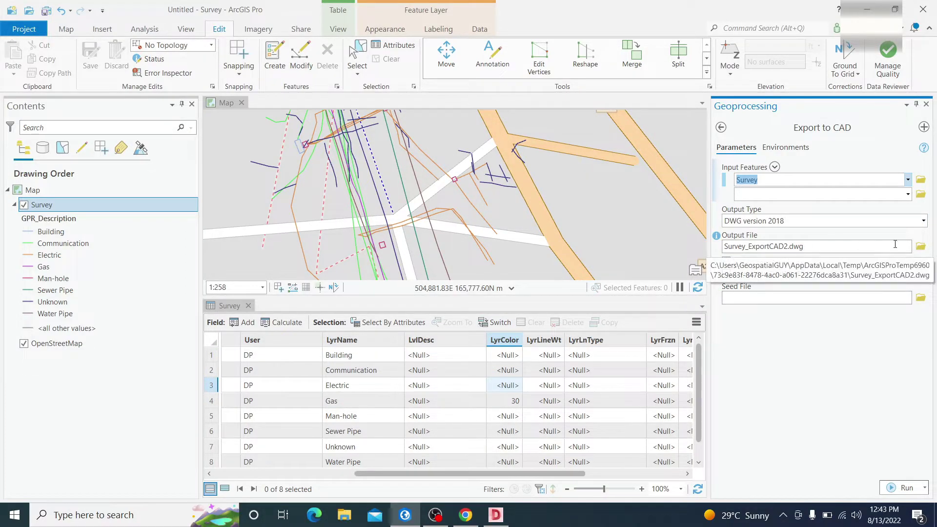
{"action": "left_click", "coordinate": [920, 246]}
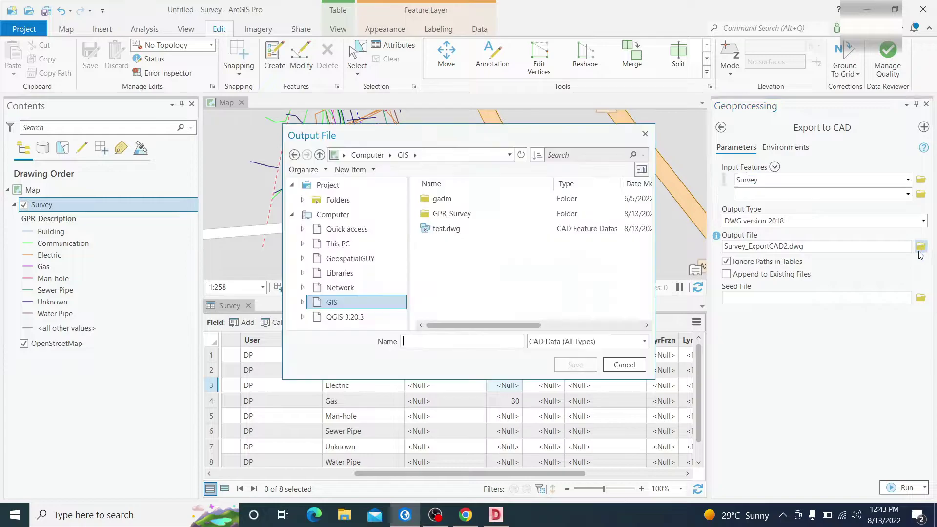
{"action": "left_click", "coordinate": [437, 234]}
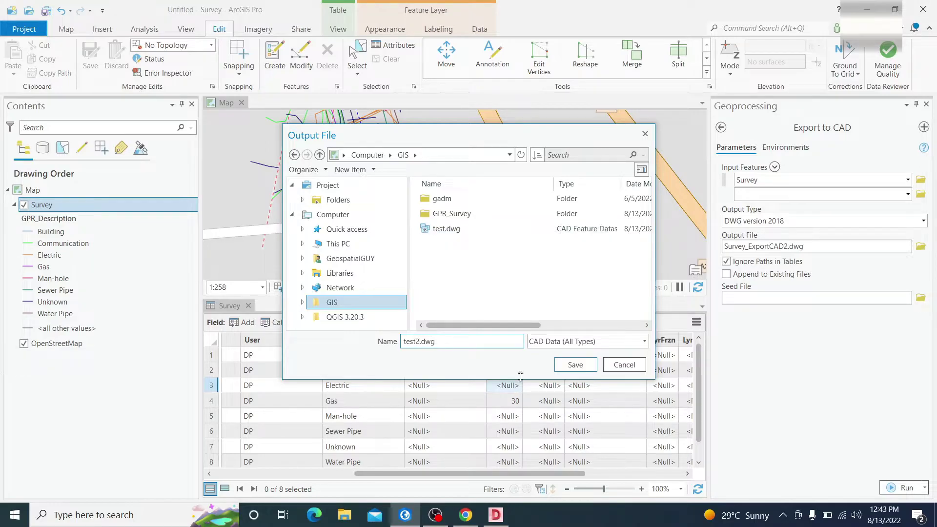
{"action": "left_click", "coordinate": [575, 364]}
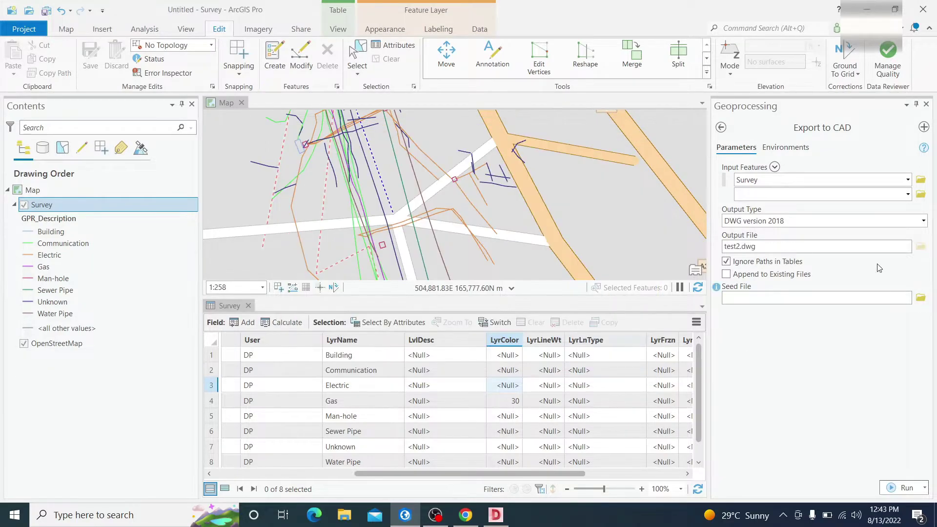
{"action": "left_click", "coordinate": [904, 488]}
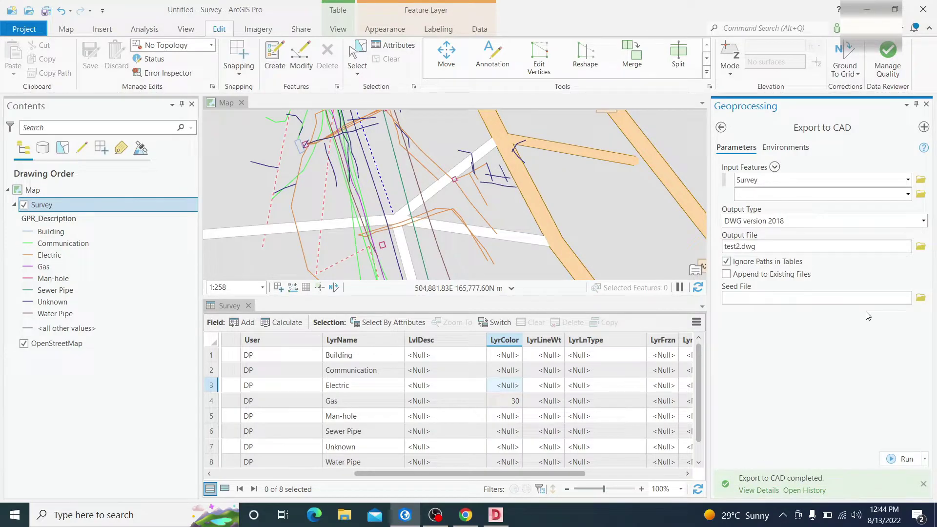
Open test2.dwg in DWG TrueView, continuing past the non-Autodesk file warning, and centre the drawing
{"action": "left_click", "coordinate": [496, 518]}
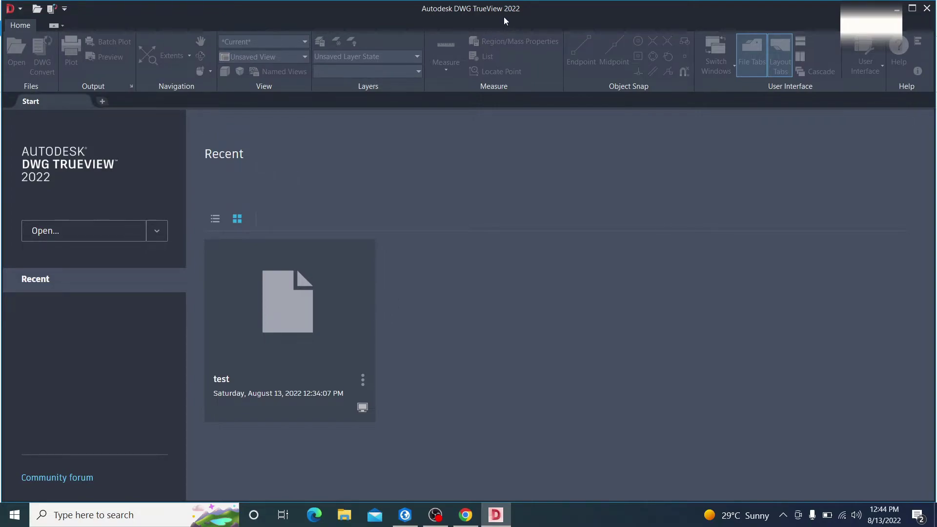
{"action": "left_click", "coordinate": [37, 11]}
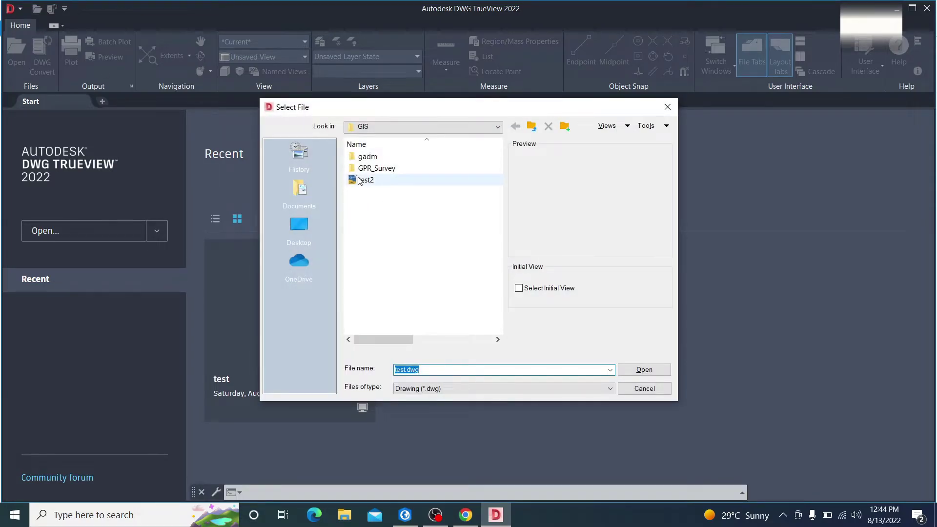
{"action": "double_click", "coordinate": [360, 184]}
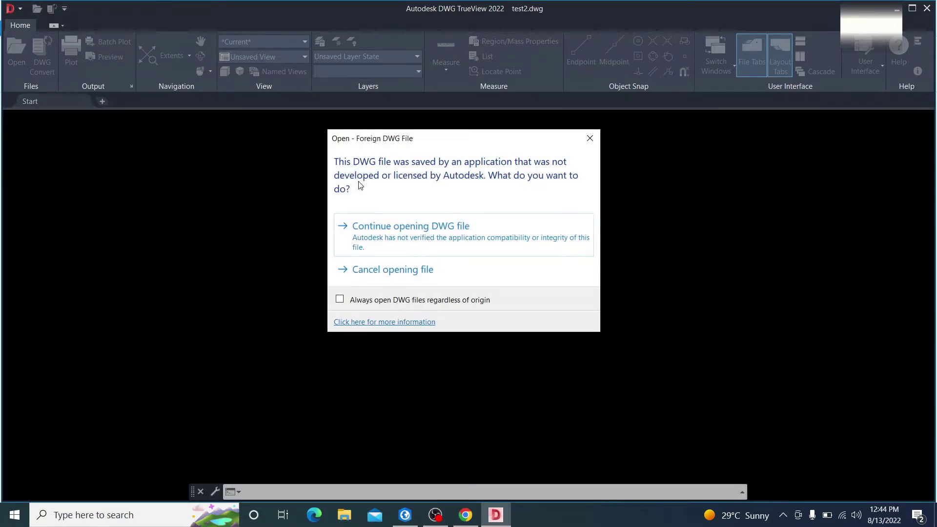
{"action": "left_click", "coordinate": [388, 242]}
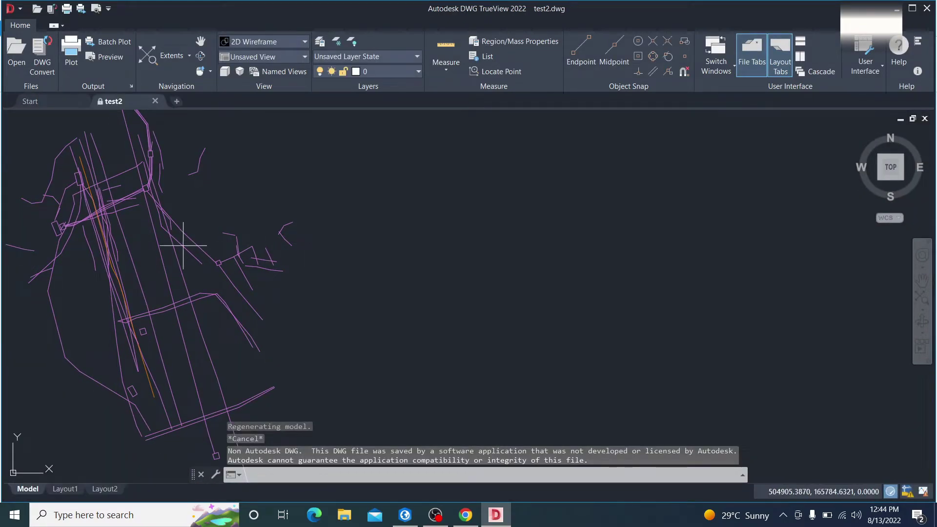
{"action": "left_click_drag", "start_coordinate": [184, 244], "coordinate": [429, 238]}
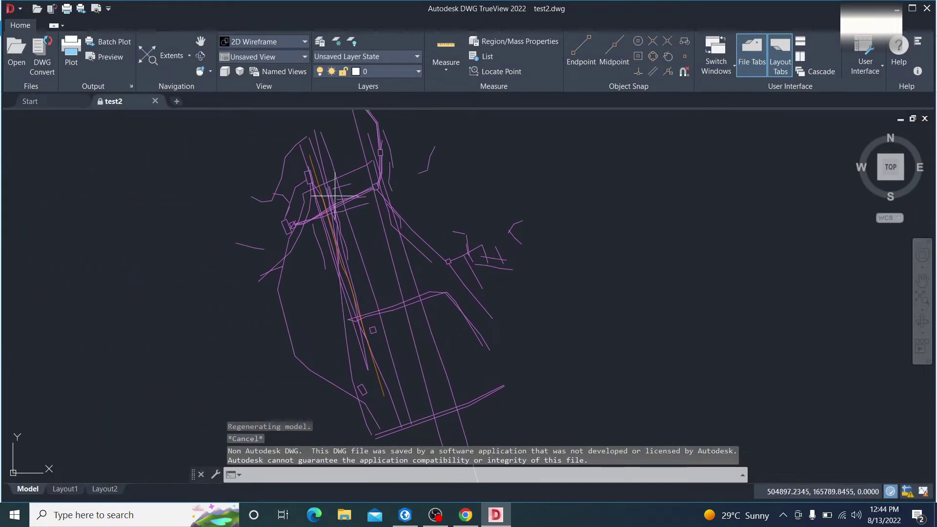
Review the drawing's nine layers and open the Layer Properties Manager showing Gas at colour 30
{"action": "left_click", "coordinate": [373, 71]}
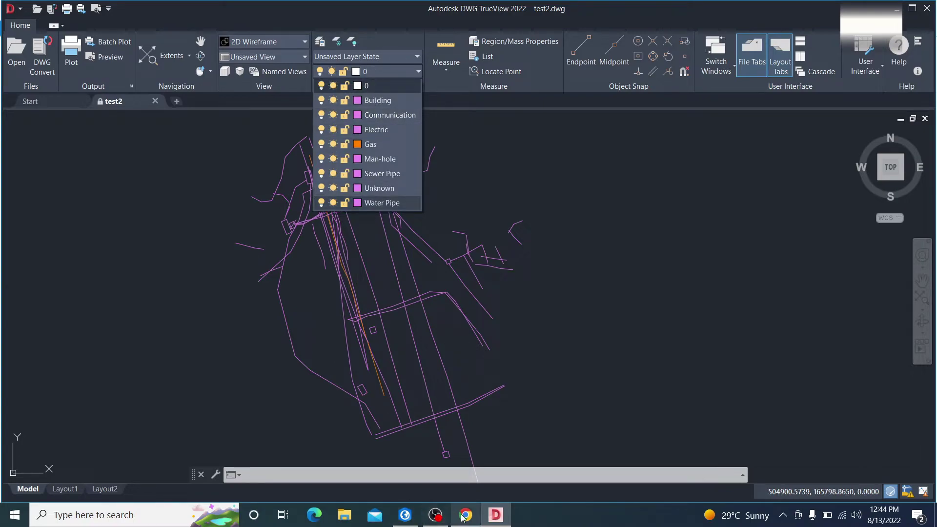
{"action": "left_click", "coordinate": [404, 514]}
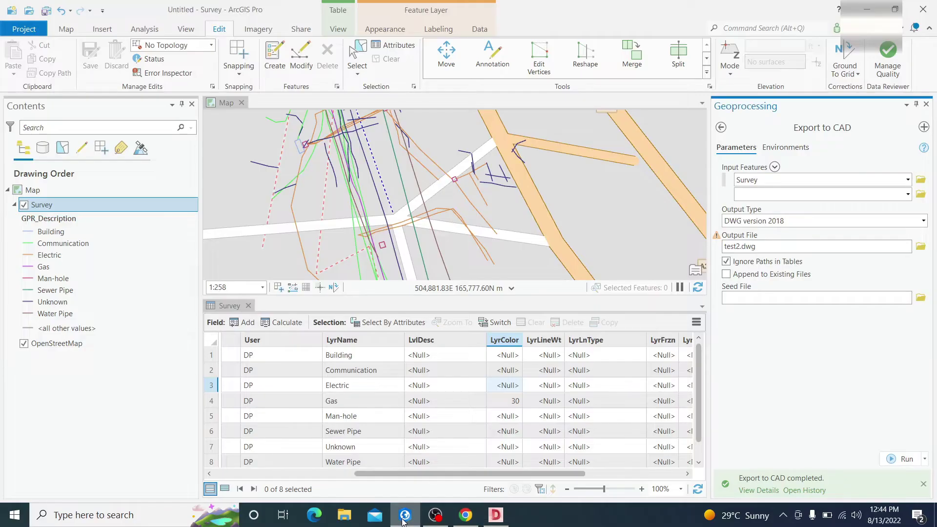
{"action": "left_click", "coordinate": [496, 510]}
{"action": "left_click", "coordinate": [361, 71]}
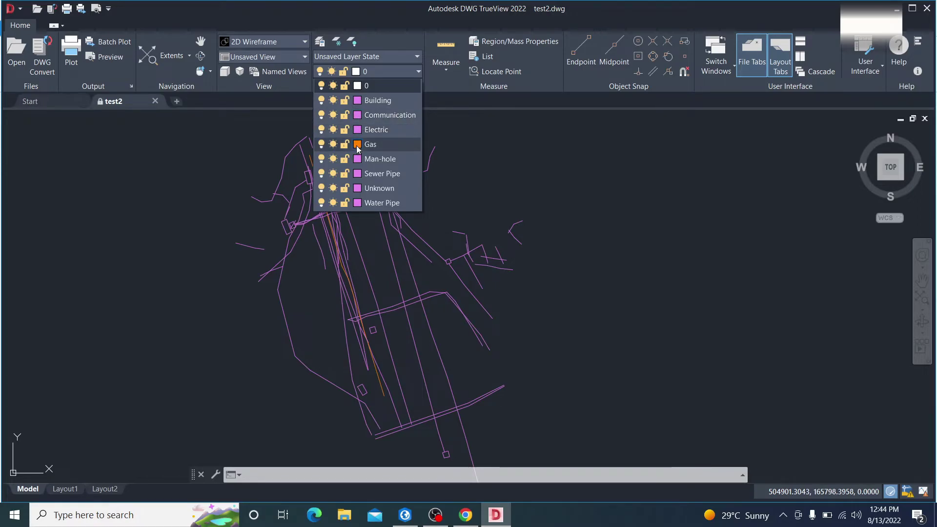
{"action": "left_click", "coordinate": [326, 71]}
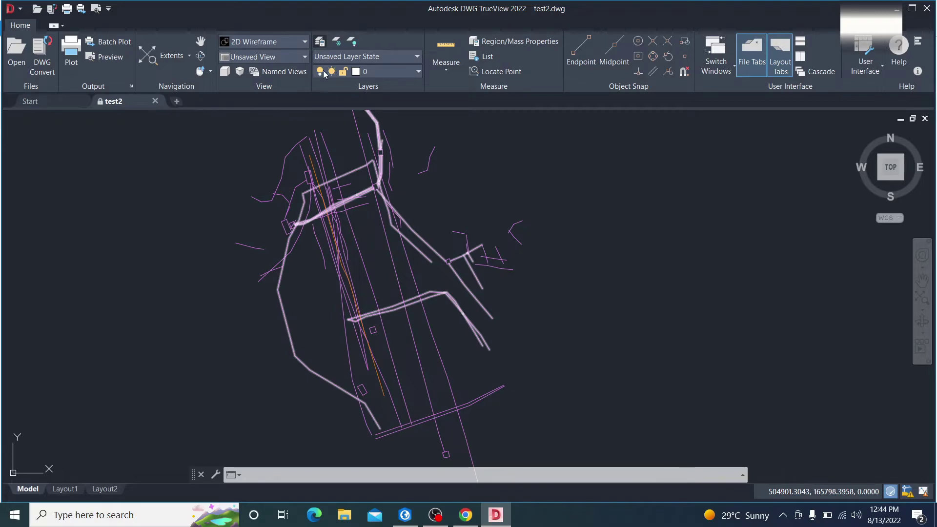
{"action": "left_click", "coordinate": [320, 42]}
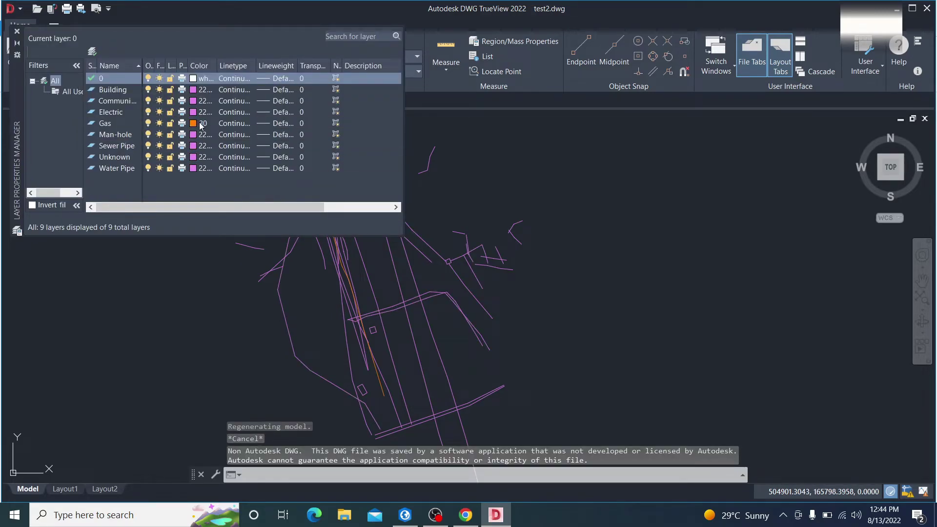
Widen the TrueView Color column and match the Gas layer's colour 30 against its LyrColor in ArcGIS
{"action": "double_click", "coordinate": [216, 65]}
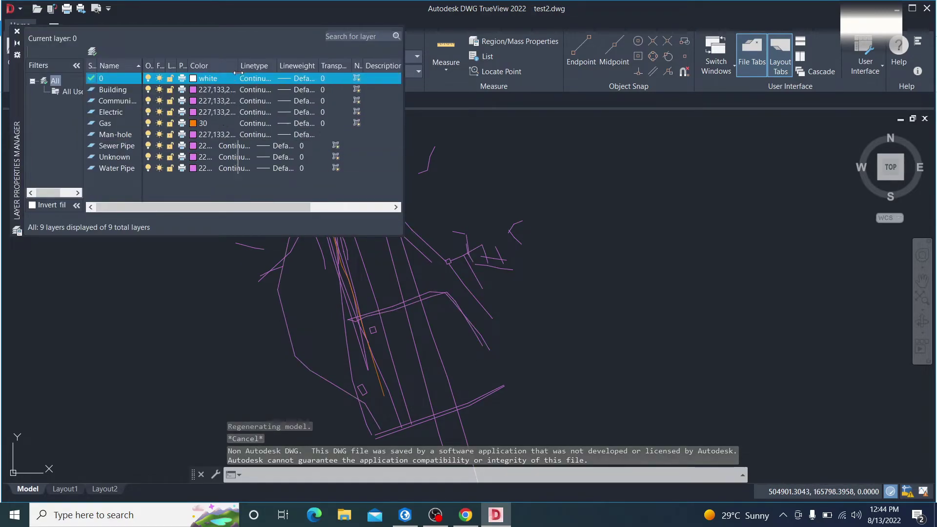
{"action": "left_click", "coordinate": [405, 515]}
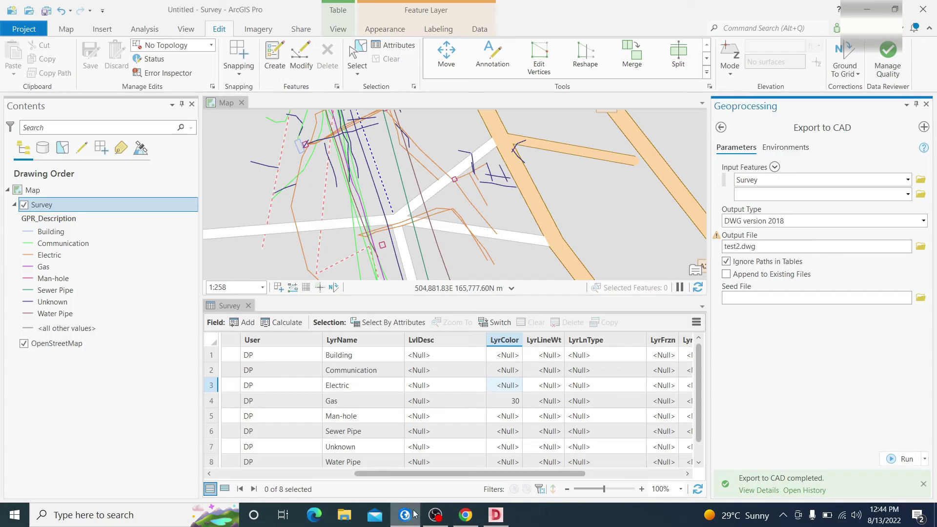
{"action": "left_click", "coordinate": [503, 400]}
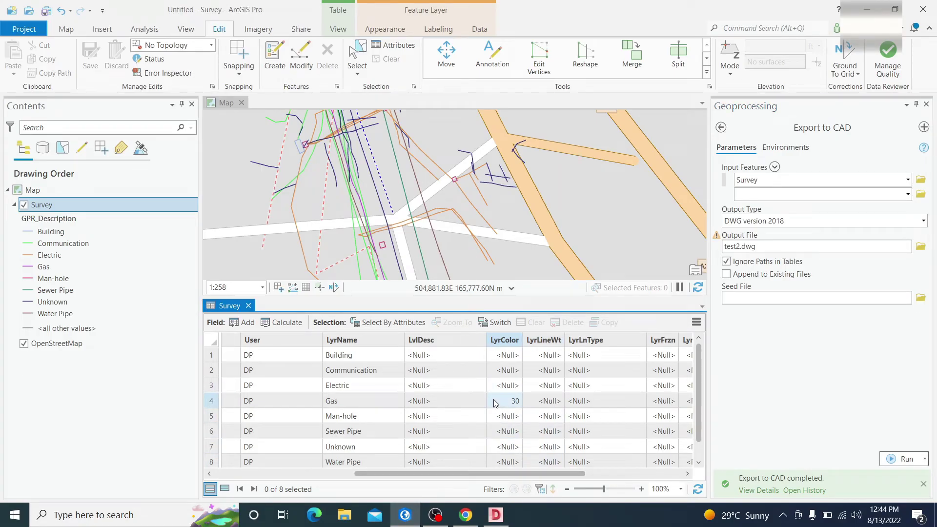
{"action": "left_click", "coordinate": [211, 402]}
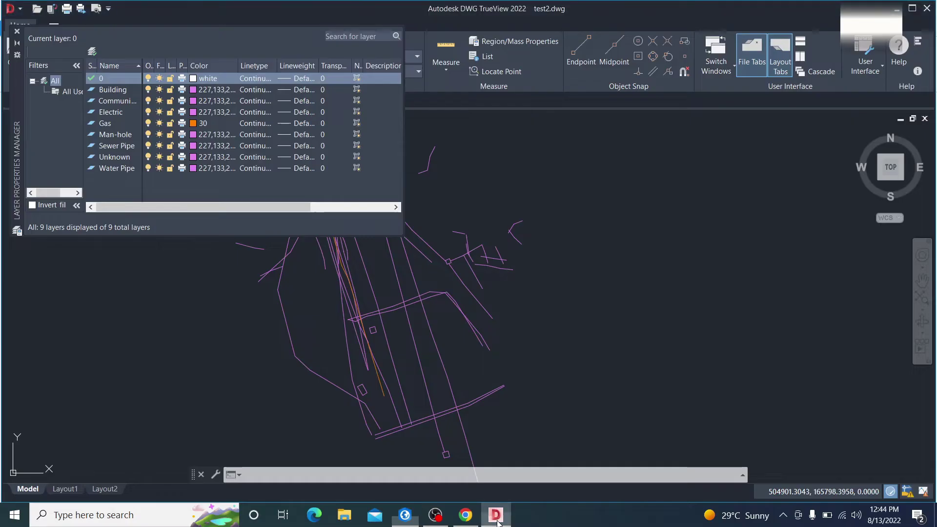
Confirm the other layers read 227,133,239 in TrueView, then close the Layer Properties Manager
{"action": "left_click", "coordinate": [495, 515]}
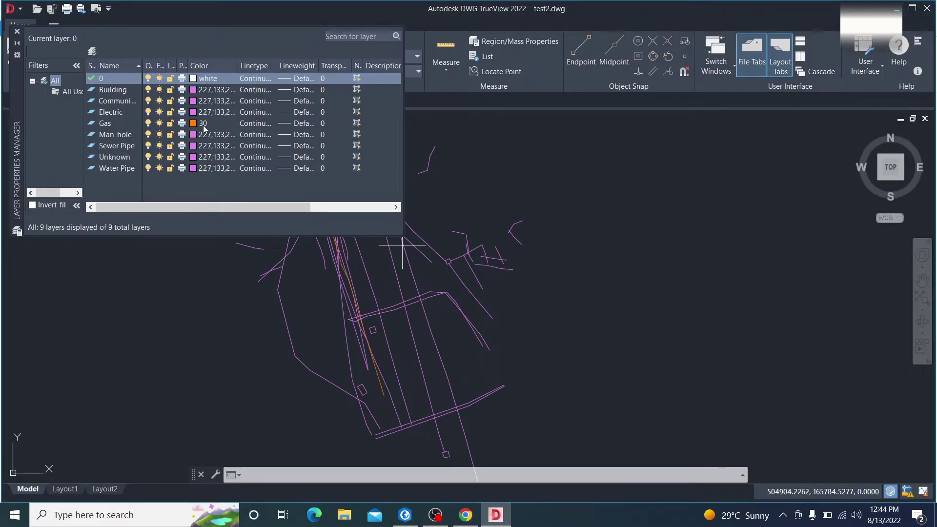
{"action": "left_click_drag", "start_coordinate": [239, 65], "coordinate": [260, 65]}
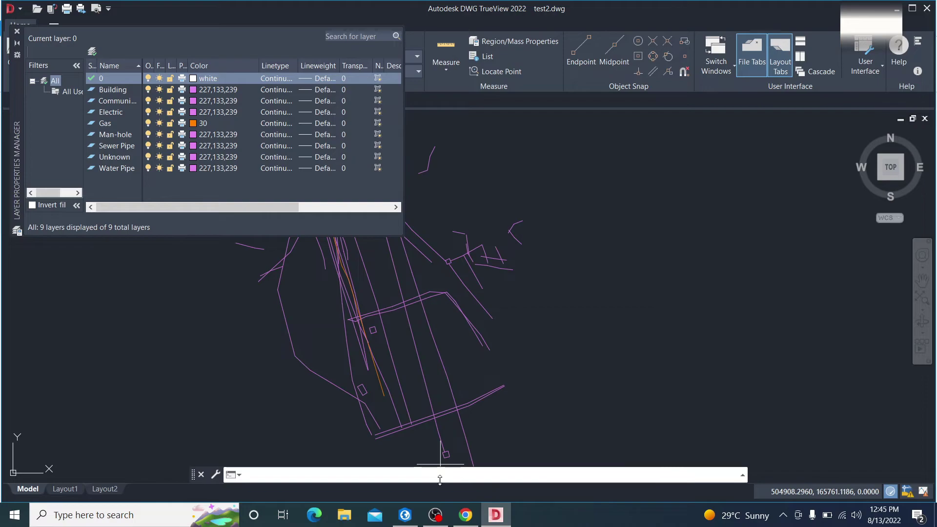
{"action": "left_click", "coordinate": [17, 33]}
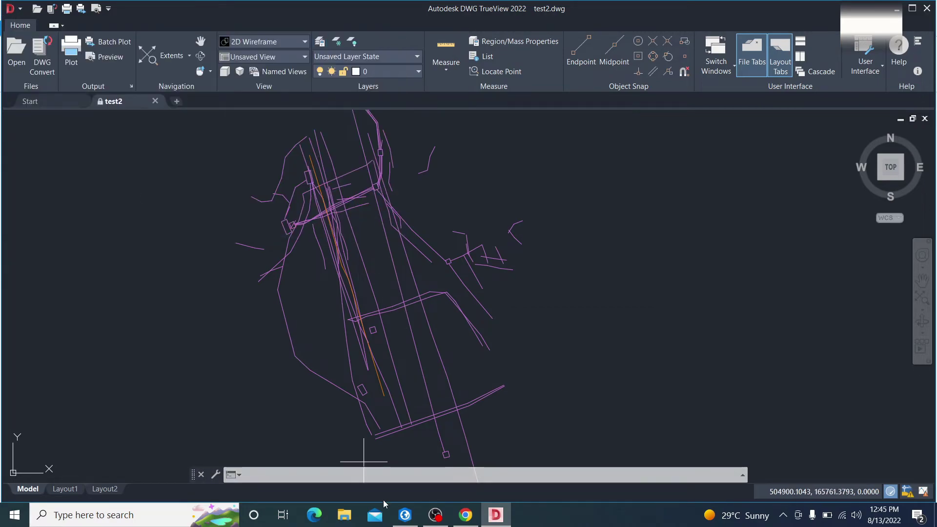
Bring ArcGIS Pro back to the front, showing the Survey table with Gas's LyrColor 30
{"action": "left_click", "coordinate": [404, 515]}
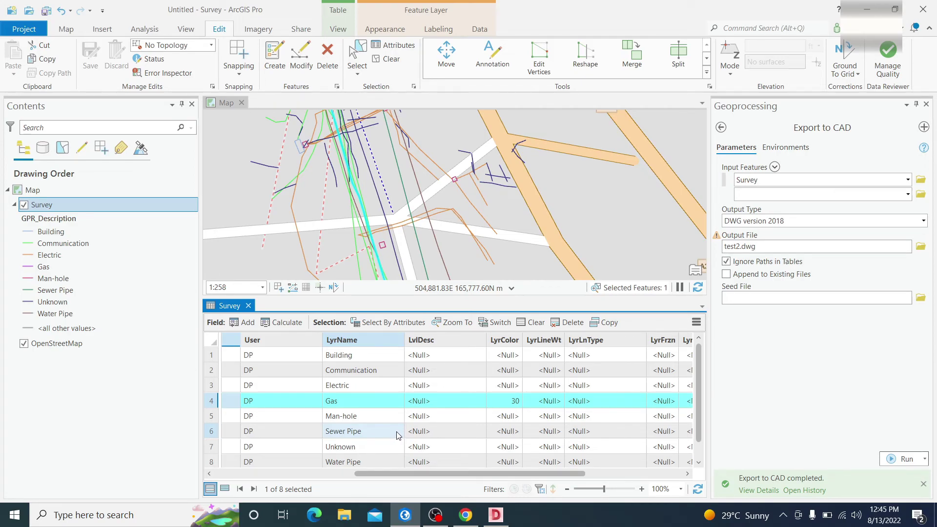
Bring up the 'Export Data Driven Pages into PNG with High resolution' YouTube video in Chrome
{"action": "left_click", "coordinate": [465, 515]}
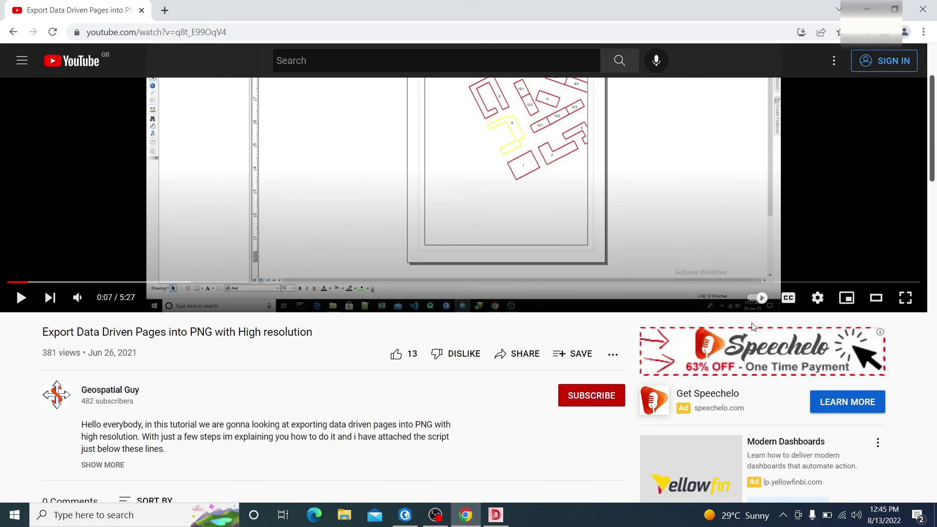